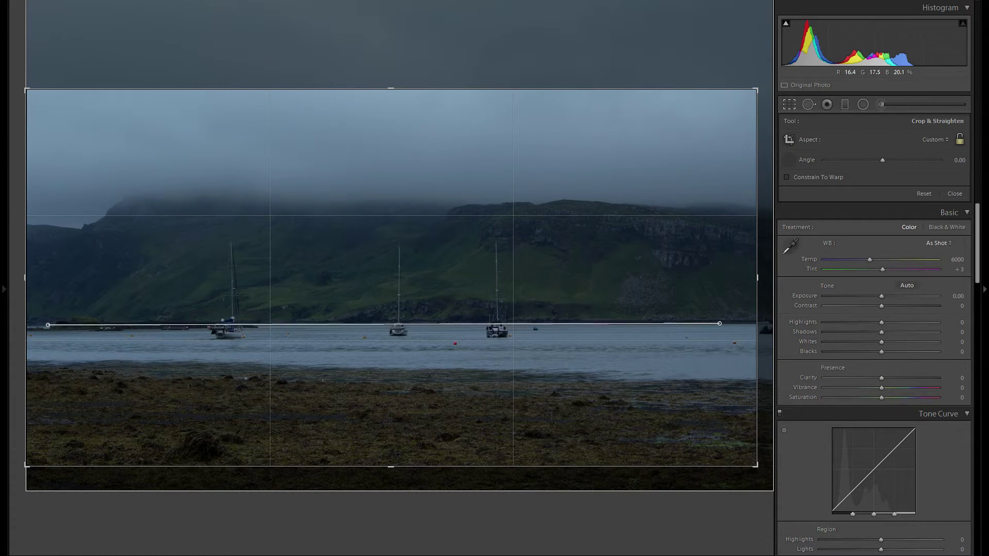
Step: Apply the straightened panoramic crop and convert the photo to black and white
{"action": "key", "text": "Return"}
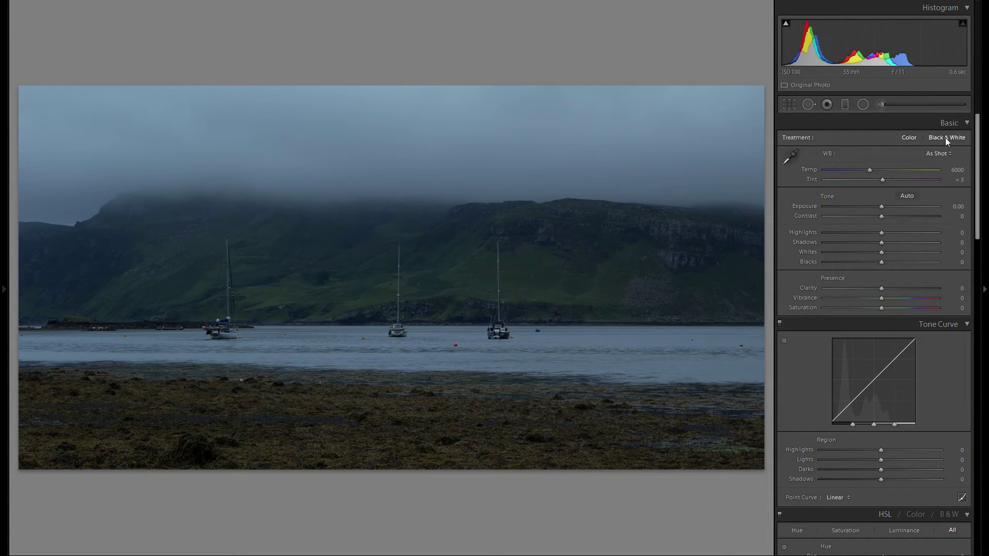
{"action": "left_click", "coordinate": [945, 137]}
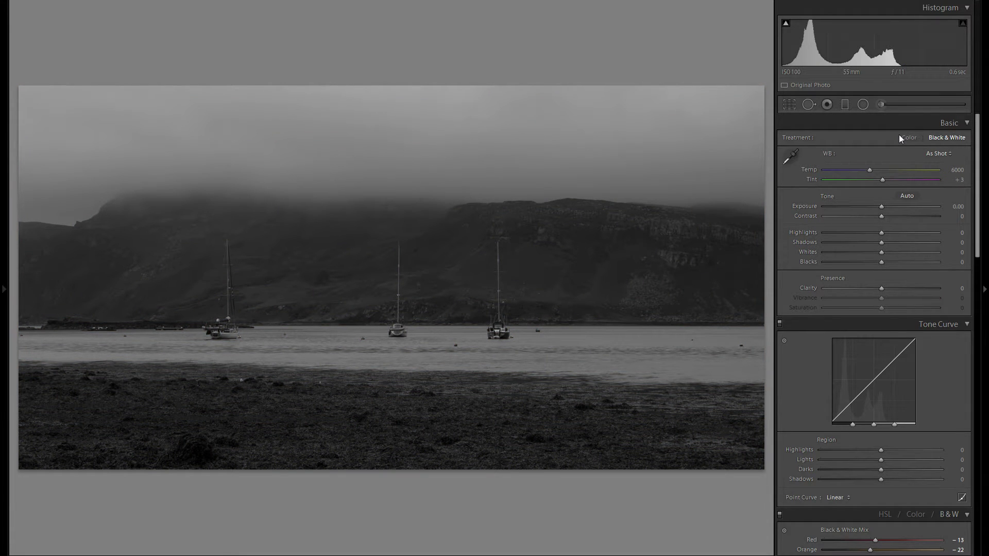
Step: Adjust the basic tones: Shadows +100, Highlights −62, Blacks −47 and Contrast +3
{"action": "left_click_drag", "start_coordinate": [882, 240], "coordinate": [948, 243]}
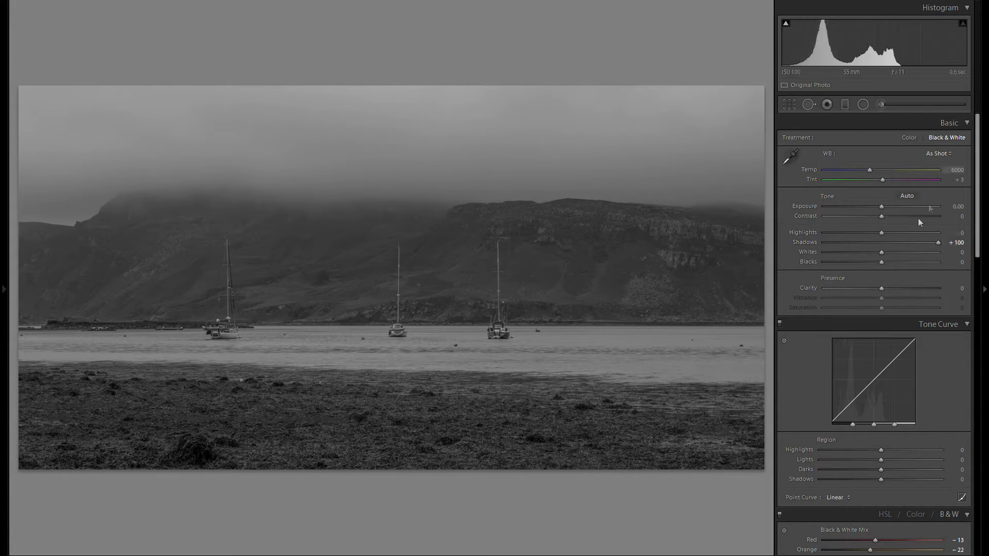
{"action": "left_click_drag", "start_coordinate": [881, 233], "coordinate": [848, 233]}
{"action": "left_click_drag", "start_coordinate": [881, 262], "coordinate": [857, 263]}
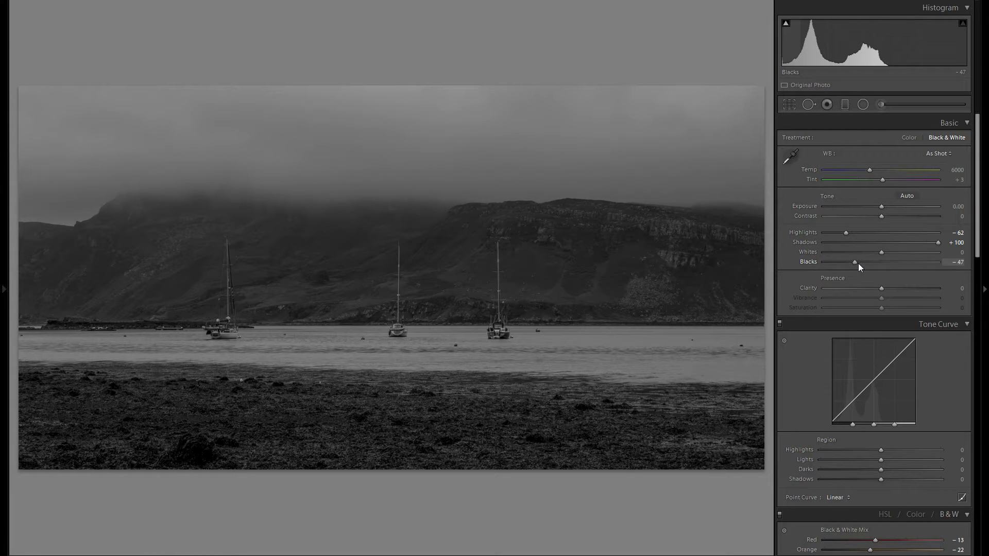
{"action": "mouse_move", "coordinate": [886, 219]}
{"action": "left_mouse_down"}
{"action": "mouse_move", "coordinate": [906, 218]}
{"action": "mouse_move", "coordinate": [874, 219]}
{"action": "mouse_move", "coordinate": [886, 223]}
{"action": "left_mouse_up"}
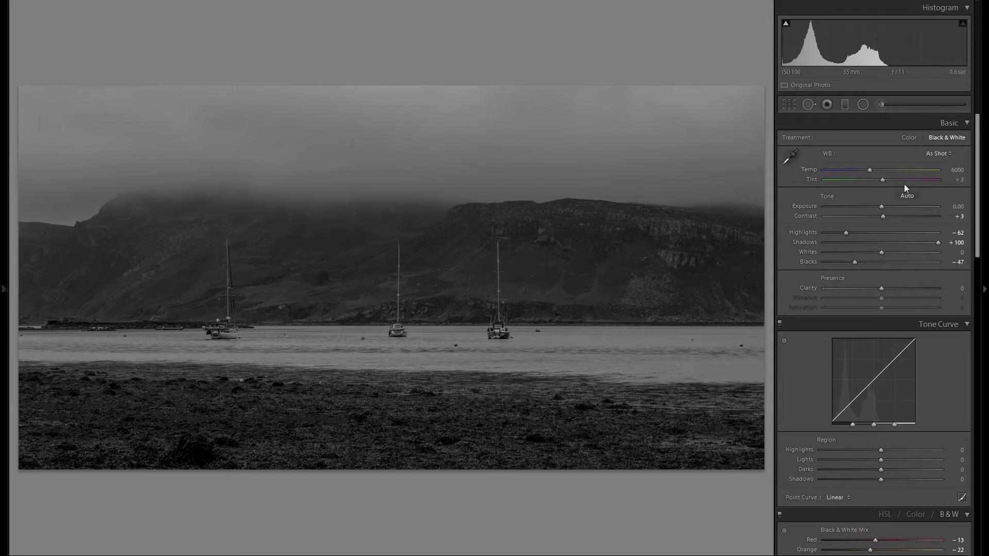
Step: Raise the photo's overall Exposure to +0.66 and deepen Blacks to −75
{"action": "left_click_drag", "start_coordinate": [882, 207], "coordinate": [892, 208]}
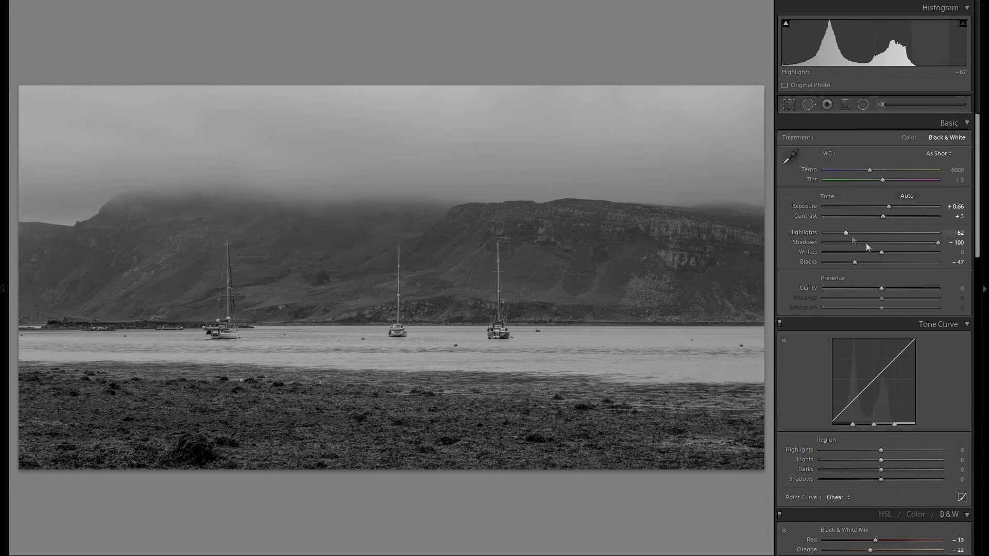
{"action": "left_click_drag", "start_coordinate": [855, 262], "coordinate": [840, 262]}
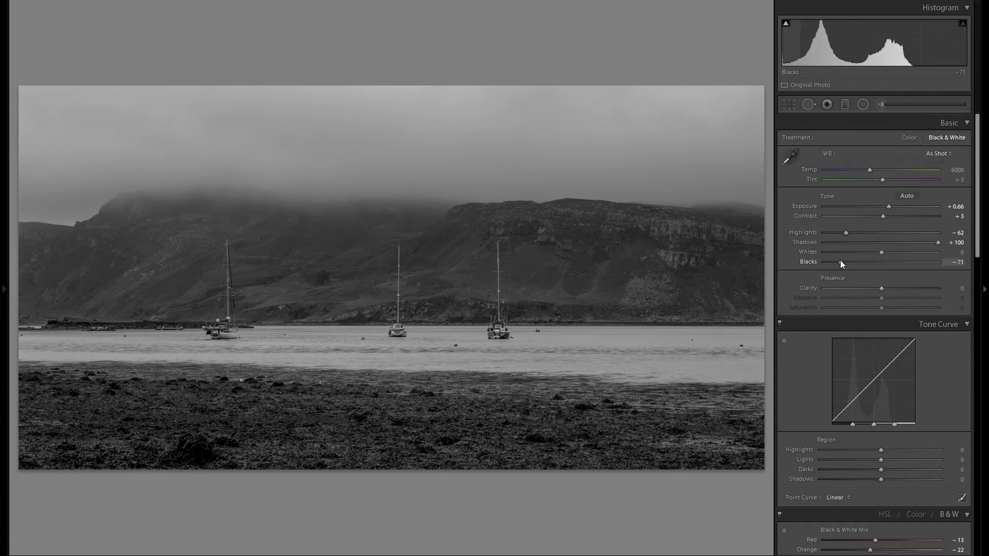
{"action": "left_click_drag", "start_coordinate": [839, 260], "coordinate": [838, 260]}
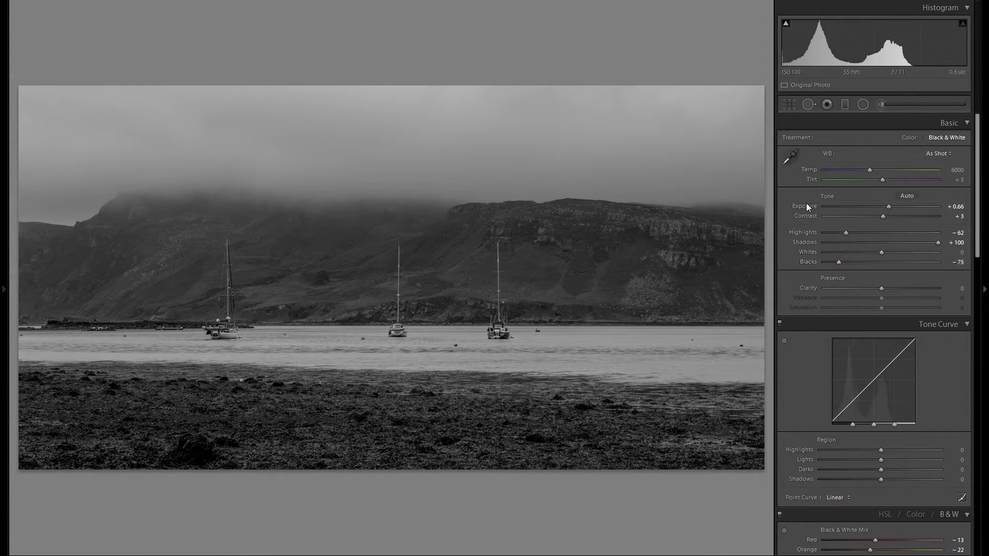
{"action": "double_click", "coordinate": [807, 205]}
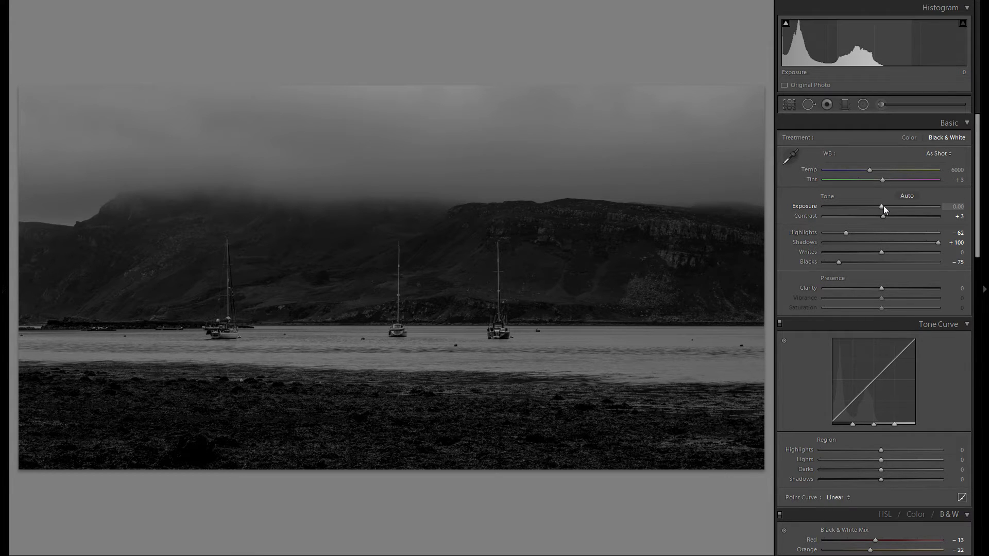
{"action": "left_click_drag", "start_coordinate": [883, 206], "coordinate": [891, 207]}
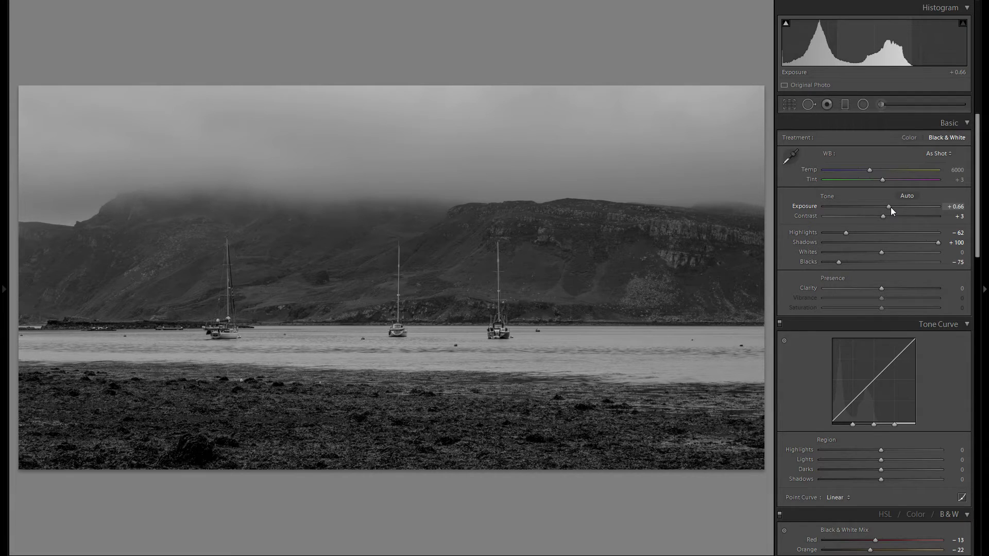
Step: Set Clarity to +49 and Whites to +24 for more local contrast and brighter tones
{"action": "left_click_drag", "start_coordinate": [882, 289], "coordinate": [913, 295]}
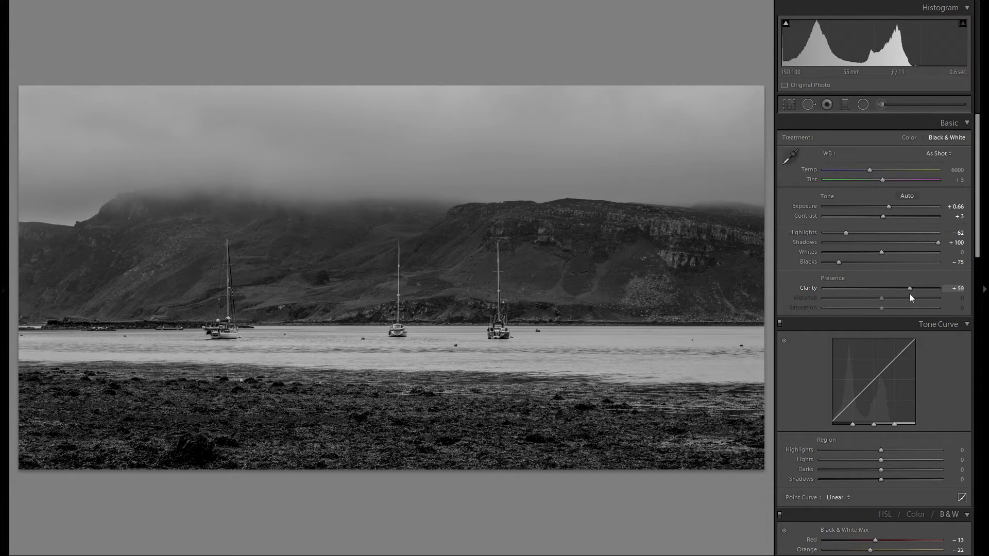
{"action": "left_click_drag", "start_coordinate": [882, 256], "coordinate": [919, 256]}
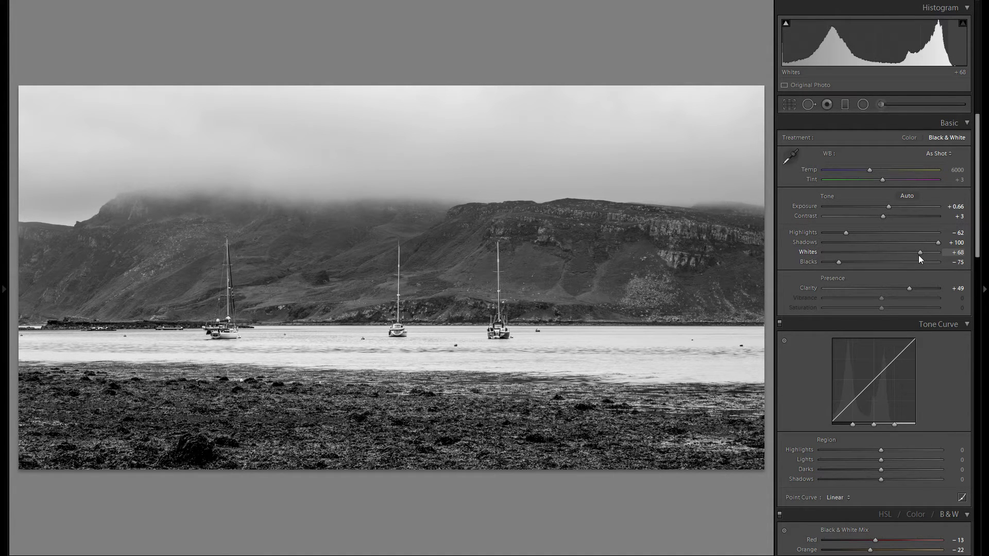
{"action": "left_click_drag", "start_coordinate": [919, 255], "coordinate": [894, 261]}
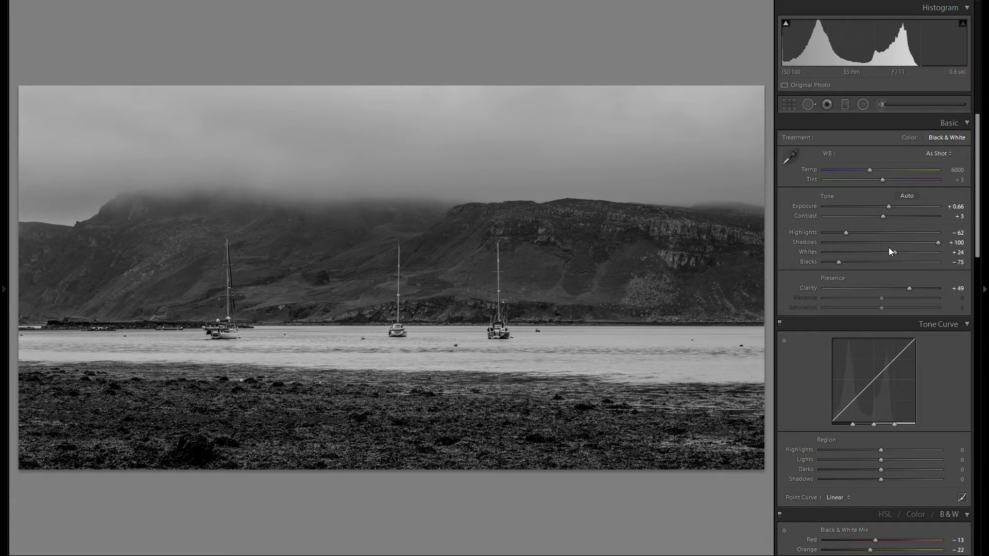
Step: Shape the tone curve with Highlights +35, Lights −3, Darks −7 and Shadows −11
{"action": "scroll", "coordinate": [899, 274], "scroll_direction": "down", "scroll_amount": 3}
{"action": "mouse_move", "coordinate": [904, 350]}
{"action": "left_mouse_down"}
{"action": "mouse_move", "coordinate": [879, 348]}
{"action": "mouse_move", "coordinate": [916, 342]}
{"action": "mouse_move", "coordinate": [904, 345]}
{"action": "left_mouse_up"}
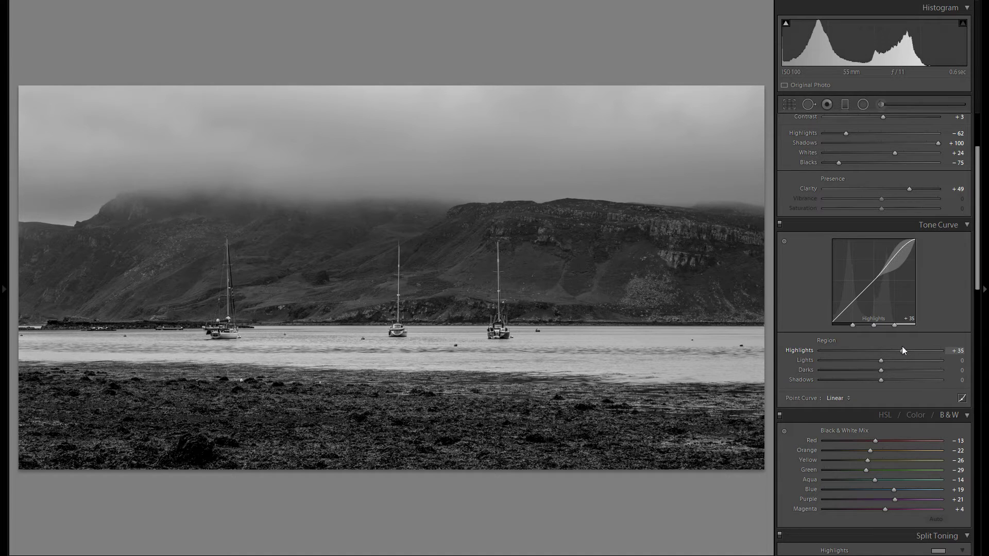
{"action": "left_click_drag", "start_coordinate": [879, 361], "coordinate": [875, 381]}
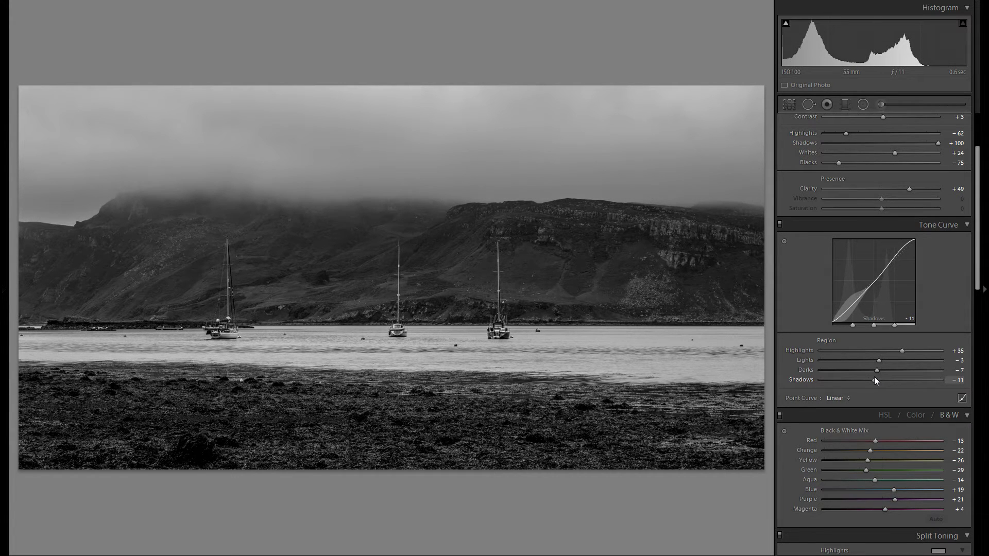
Step: Add a subtle dark post-crop vignette with Amount −8 and Midpoint 40
{"action": "scroll", "coordinate": [871, 329], "scroll_direction": "down", "scroll_amount": 10}
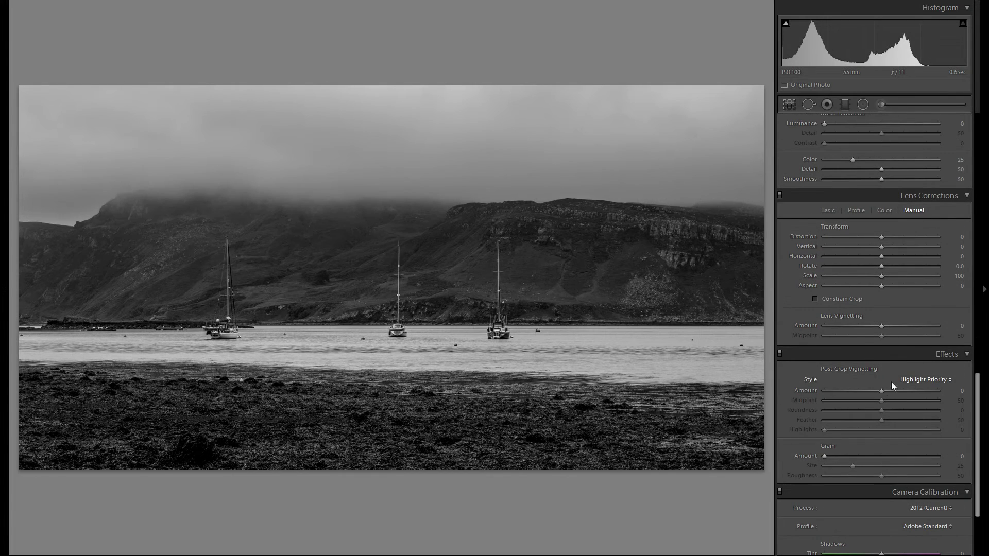
{"action": "left_click_drag", "start_coordinate": [882, 390], "coordinate": [869, 389]}
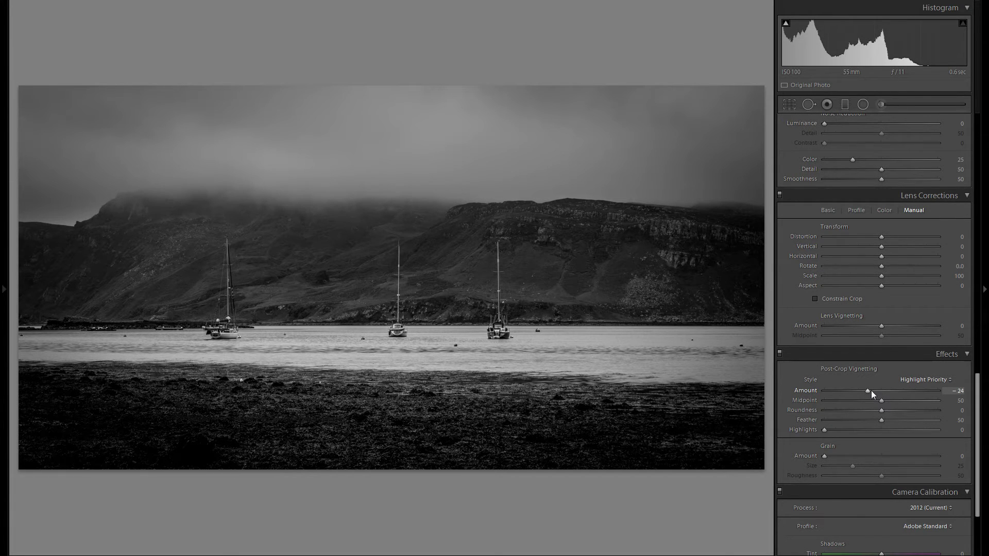
{"action": "mouse_move", "coordinate": [880, 400]}
{"action": "left_mouse_down"}
{"action": "mouse_move", "coordinate": [869, 402]}
{"action": "mouse_move", "coordinate": [879, 395]}
{"action": "left_mouse_up"}
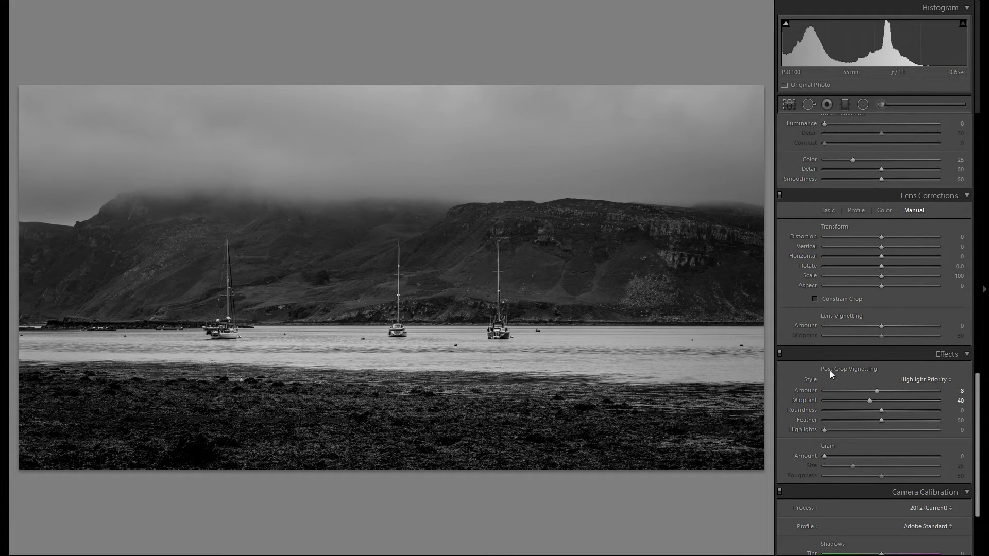
Step: Darken the upper sky with a horizontal graduated filter set to Exposure −1.03
{"action": "scroll", "coordinate": [863, 356], "scroll_direction": "up", "scroll_amount": 10}
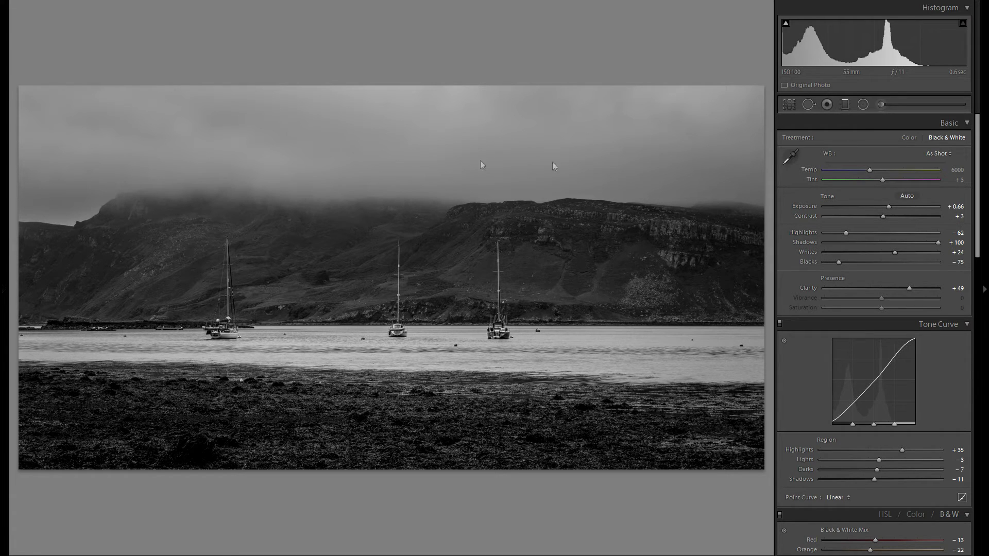
{"action": "left_click", "coordinate": [843, 108]}
{"action": "left_click_drag", "start_coordinate": [401, 93], "coordinate": [399, 145]}
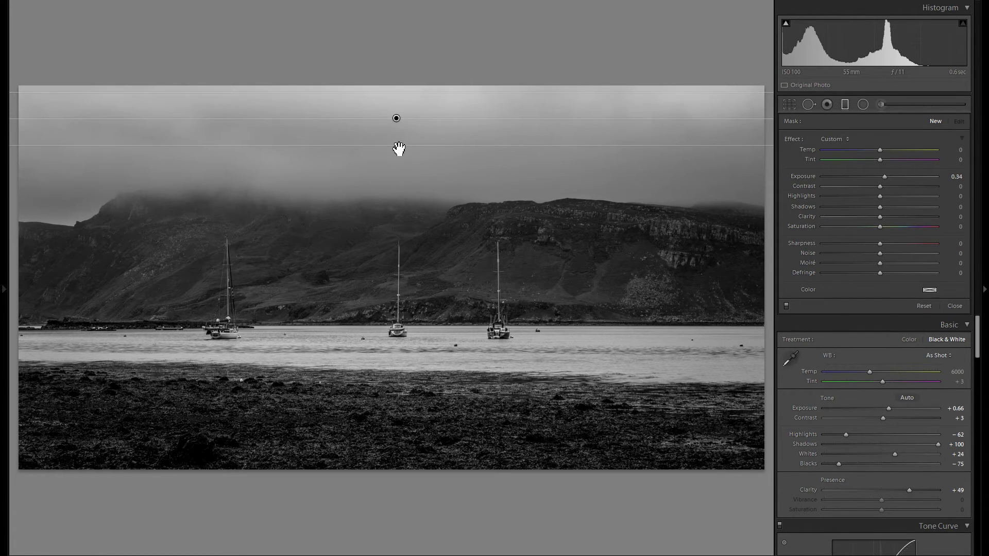
{"action": "double_click", "coordinate": [804, 178]}
{"action": "left_click_drag", "start_coordinate": [873, 175], "coordinate": [867, 176]}
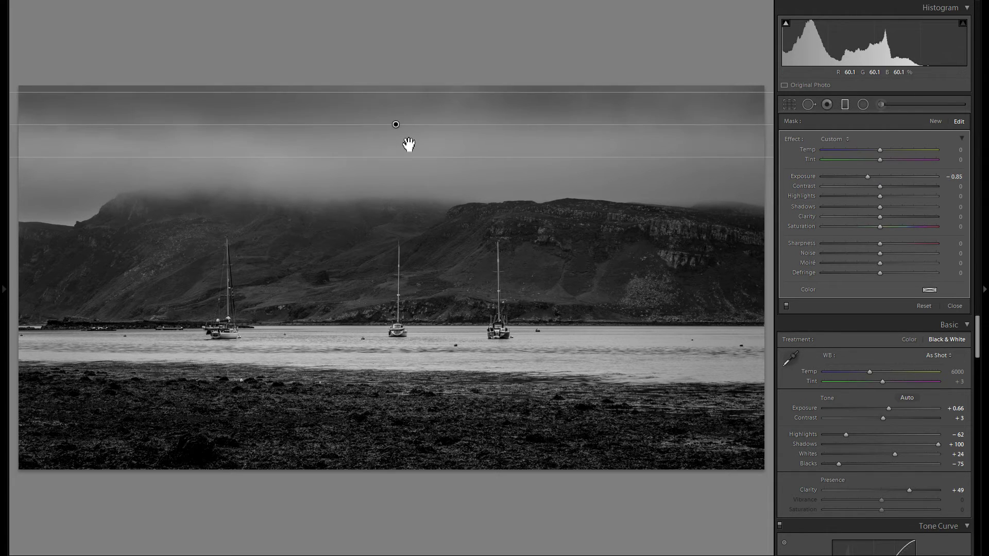
{"action": "left_click_drag", "start_coordinate": [404, 170], "coordinate": [399, 132]}
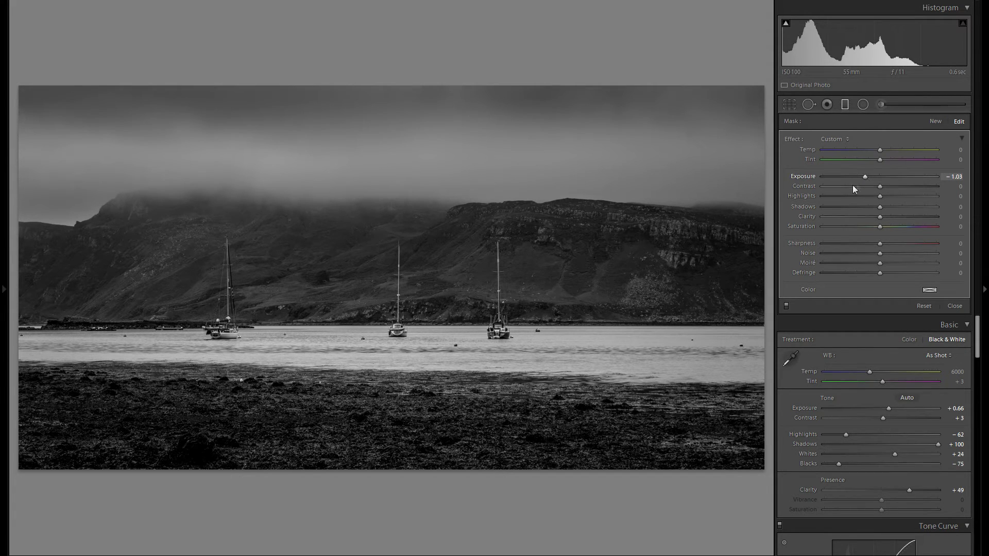
Step: Add a second graduated filter rising from the bottom of the foreground with Exposure −0.23
{"action": "left_click_drag", "start_coordinate": [360, 462], "coordinate": [364, 441]}
{"action": "left_click_drag", "start_coordinate": [866, 176], "coordinate": [870, 177]}
{"action": "left_click_drag", "start_coordinate": [876, 177], "coordinate": [870, 176]}
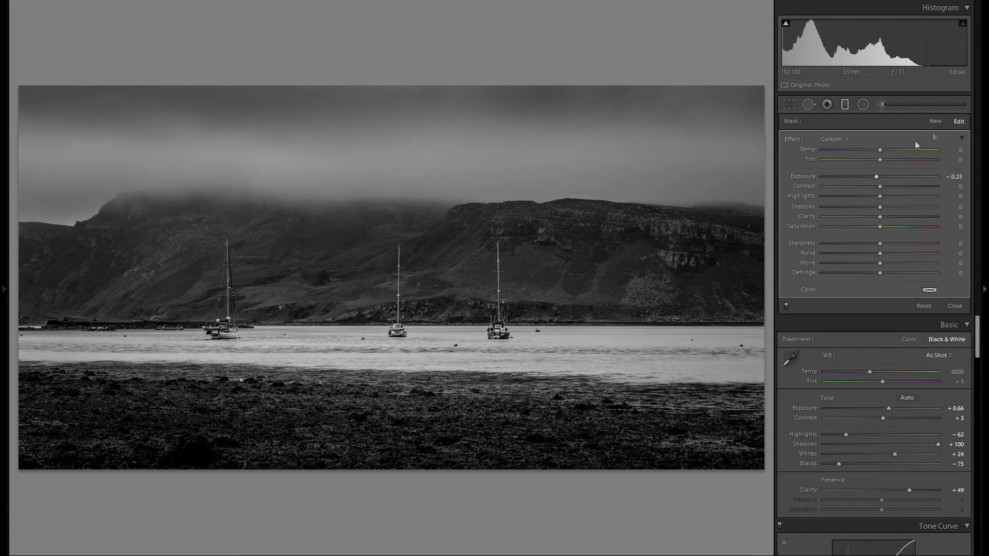
Step: Draw a radial filter with raised exposure over the foreground shore and duplicate it
{"action": "left_click", "coordinate": [864, 104]}
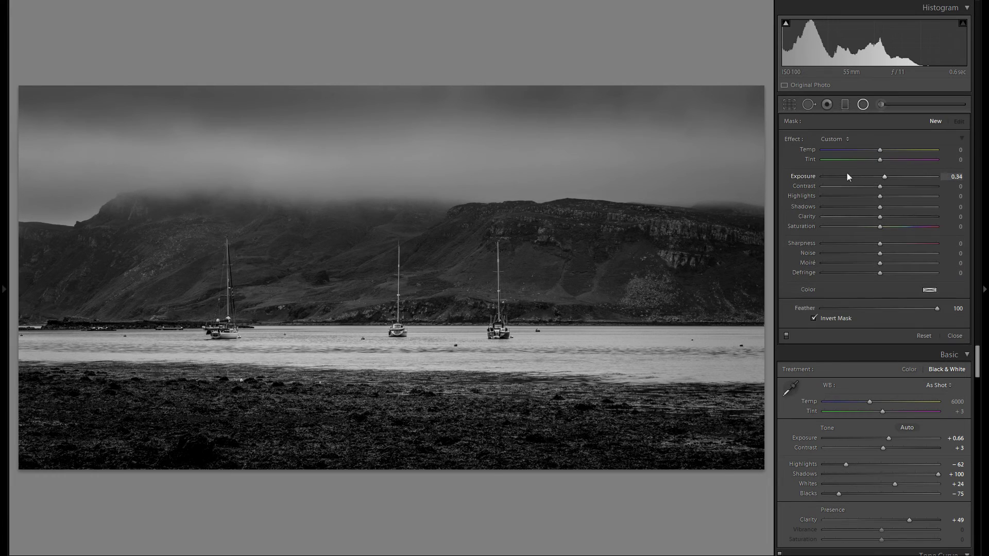
{"action": "double_click", "coordinate": [803, 175]}
{"action": "left_click_drag", "start_coordinate": [881, 176], "coordinate": [891, 176]}
{"action": "mouse_move", "coordinate": [388, 389]}
{"action": "left_mouse_down"}
{"action": "mouse_move", "coordinate": [596, 415]}
{"action": "mouse_move", "coordinate": [197, 377]}
{"action": "left_mouse_up"}
{"action": "right_click", "coordinate": [240, 377]}
{"action": "left_click", "coordinate": [268, 392]}
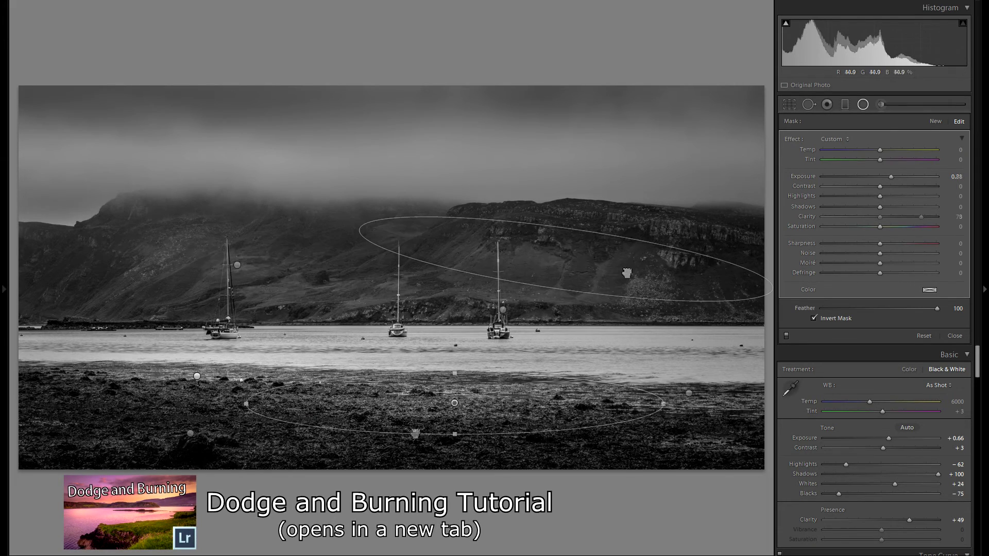
Step: Spread brightening radial filter duplicates with Clarity 73 across the hills and along the far shoreline
{"action": "left_click", "coordinate": [284, 222]}
{"action": "left_click_drag", "start_coordinate": [284, 222], "coordinate": [165, 338]}
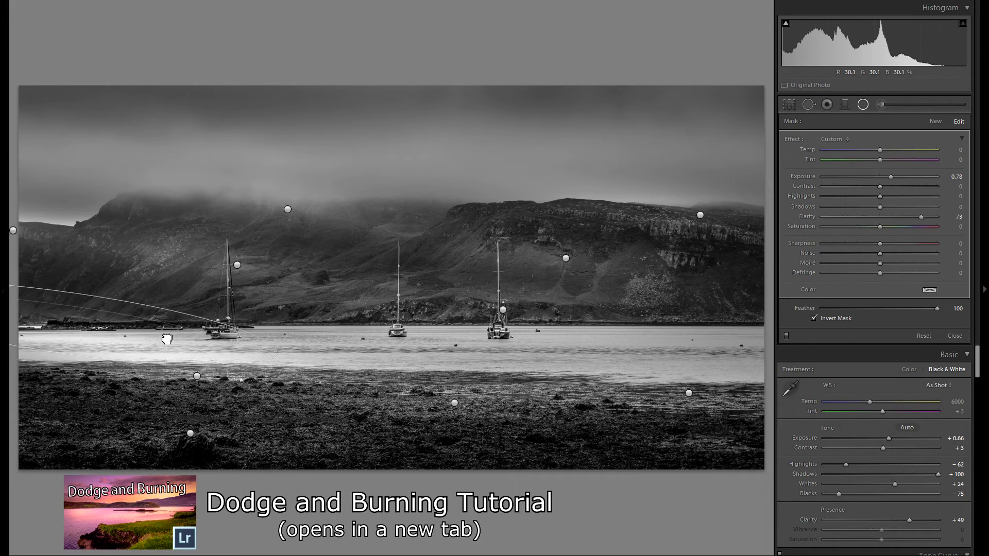
{"action": "right_click", "coordinate": [175, 326]}
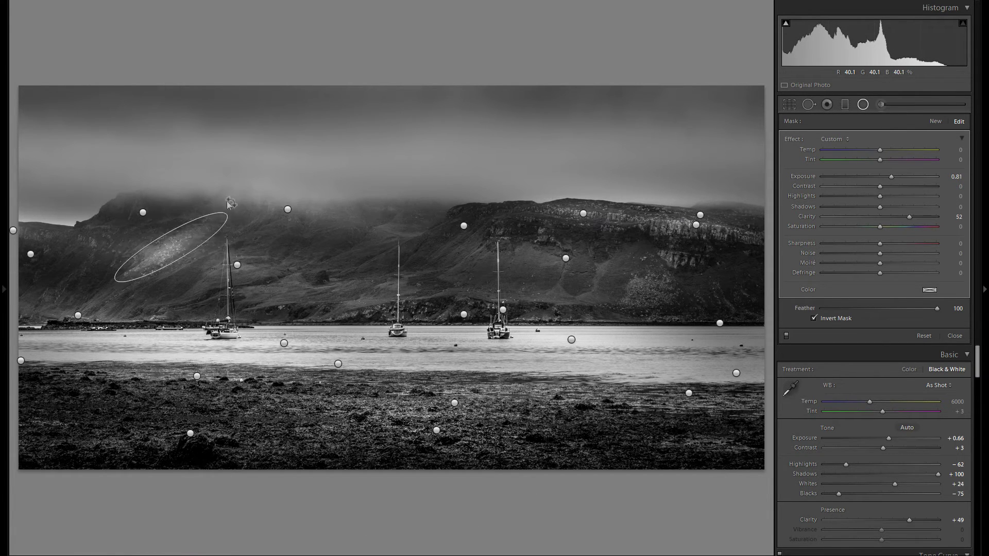
Step: Reshape the slanted radial filter on the left hillside and soften it to Exposure 0.13 and Clarity 14
{"action": "left_click_drag", "start_coordinate": [230, 204], "coordinate": [237, 209]}
{"action": "left_click_drag", "start_coordinate": [891, 176], "coordinate": [883, 176]}
{"action": "left_click_drag", "start_coordinate": [909, 216], "coordinate": [887, 216]}
{"action": "left_click_drag", "start_coordinate": [883, 177], "coordinate": [881, 176]}
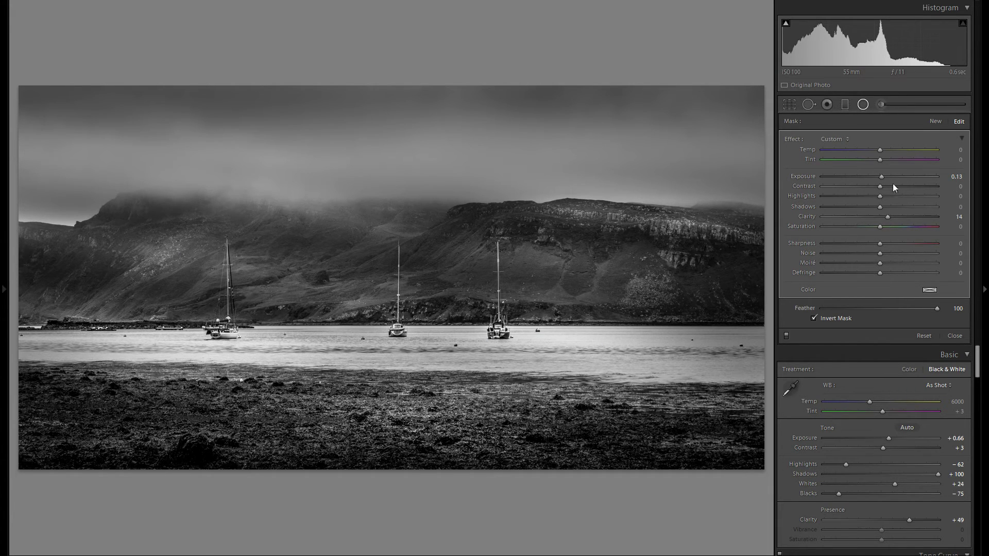
Step: Compare the photo with the radial filters disabled and enabled, leaving them enabled
{"action": "left_click", "coordinate": [786, 336]}
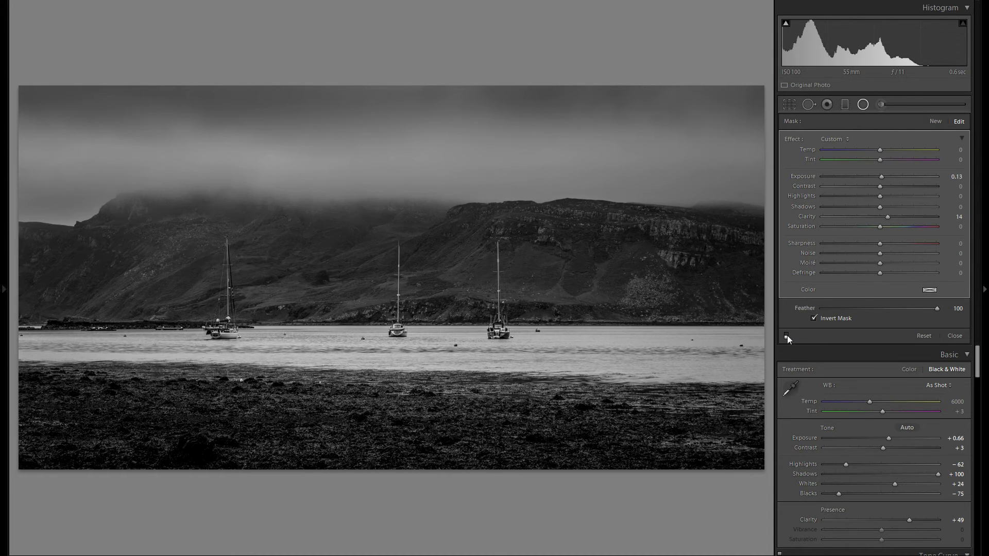
{"action": "left_click", "coordinate": [786, 335]}
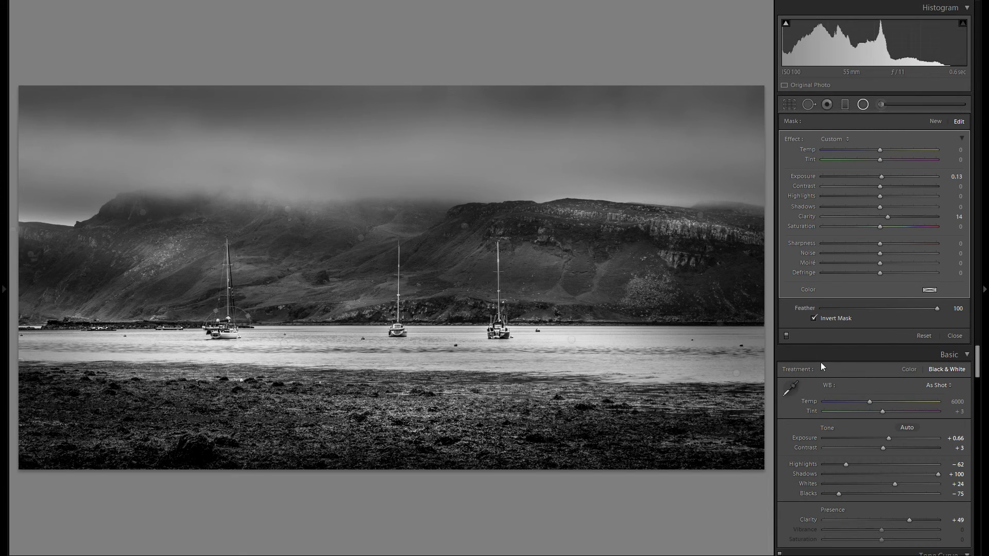
{"action": "left_click", "coordinate": [786, 336]}
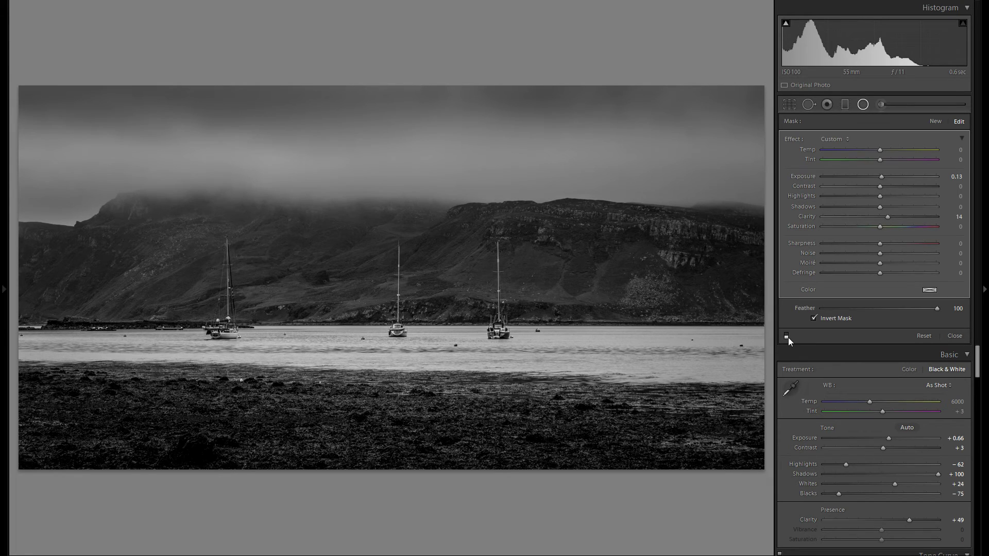
{"action": "left_click", "coordinate": [787, 336]}
Step: Close the radial filter and compare the imported original with the latest edit through the history, ending on the latest state
{"action": "key", "text": "shift+m"}
{"action": "left_click", "coordinate": [4, 289]}
{"action": "scroll", "coordinate": [89, 391], "scroll_direction": "down", "scroll_amount": 15}
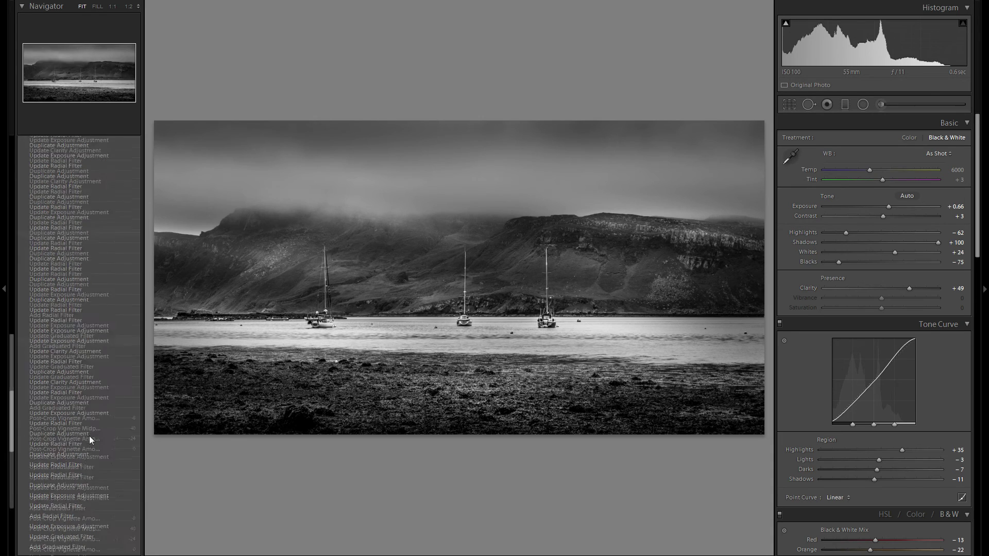
{"action": "left_click", "coordinate": [54, 533]}
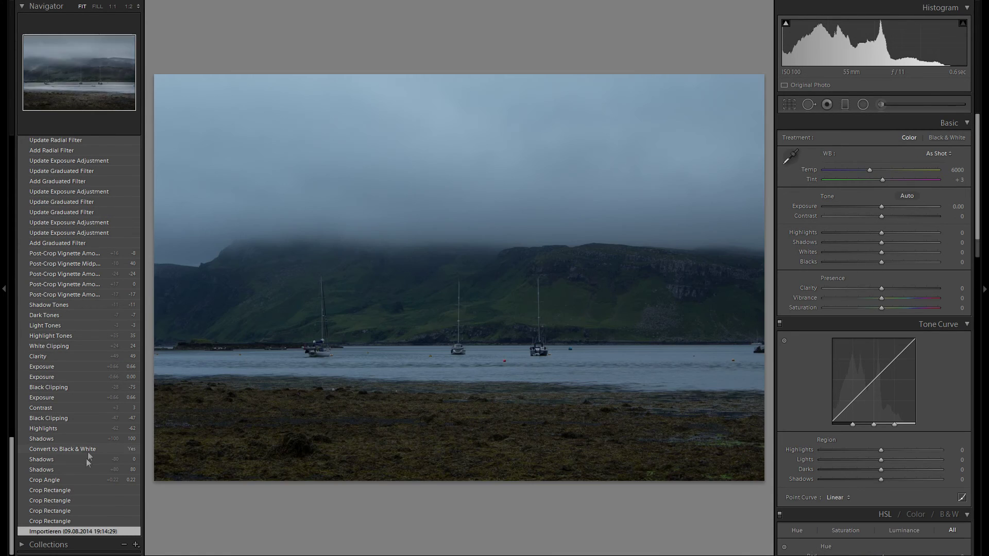
{"action": "scroll", "coordinate": [122, 459], "scroll_direction": "up", "scroll_amount": 15}
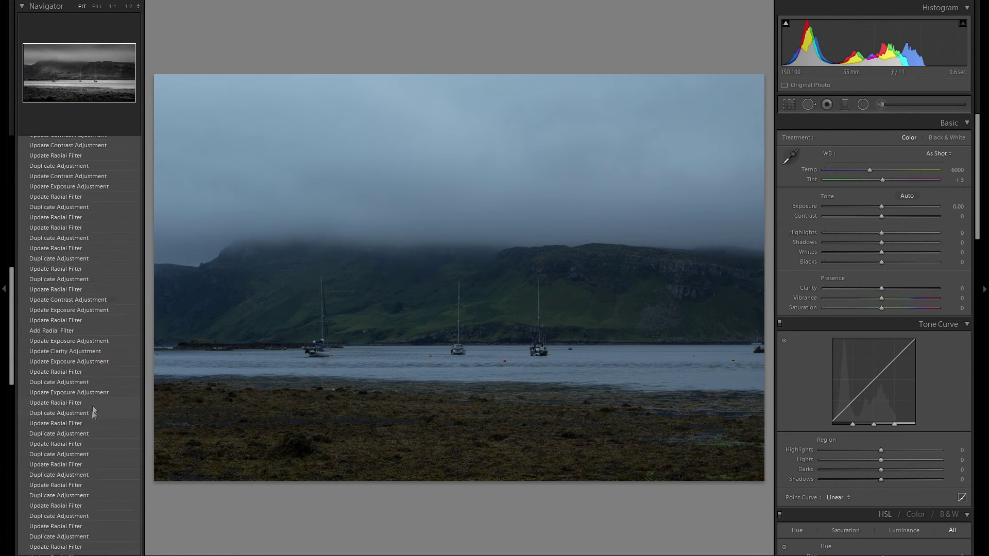
{"action": "left_click", "coordinate": [78, 190]}
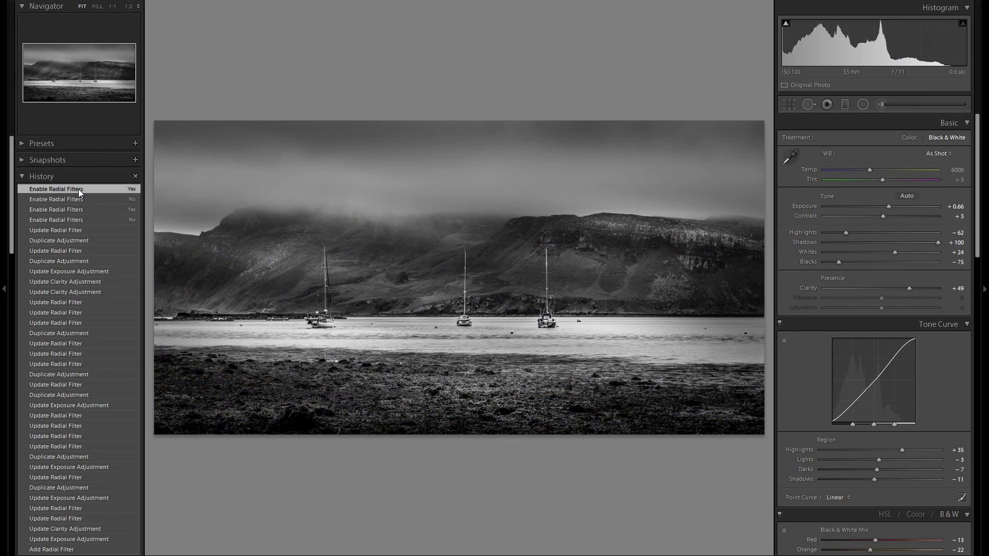
{"action": "left_click", "coordinate": [3, 192]}
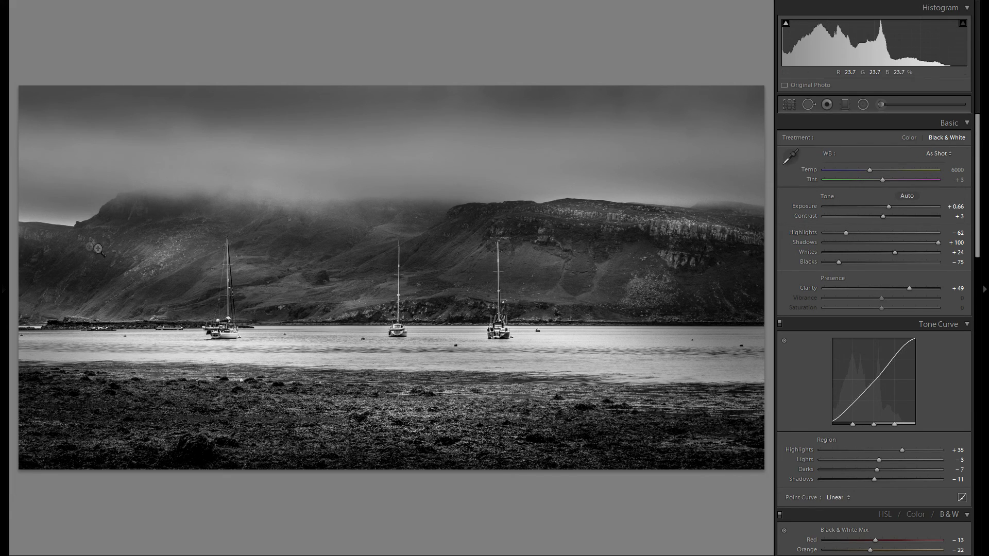
{"action": "left_click", "coordinate": [2, 243]}
{"action": "left_click", "coordinate": [3, 288]}
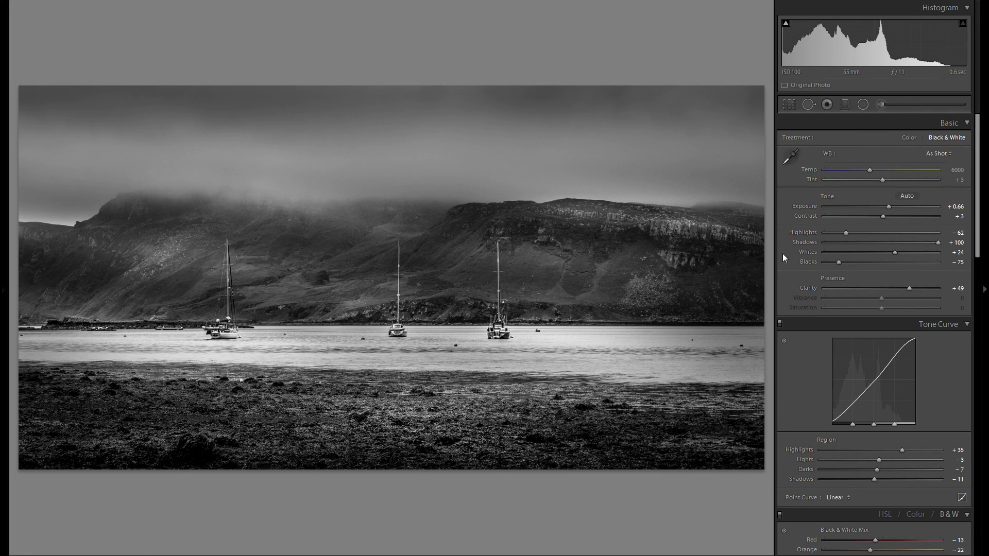